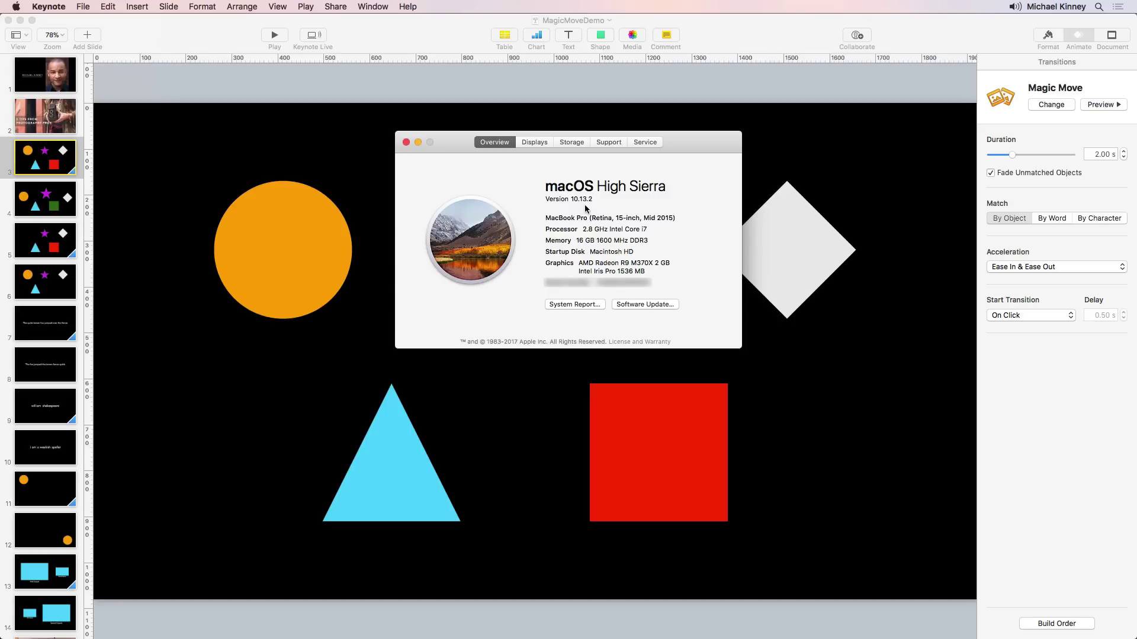
# - Close the About This Mac window to reveal the shapes slide with the purple star
pyautogui.click(406, 143)
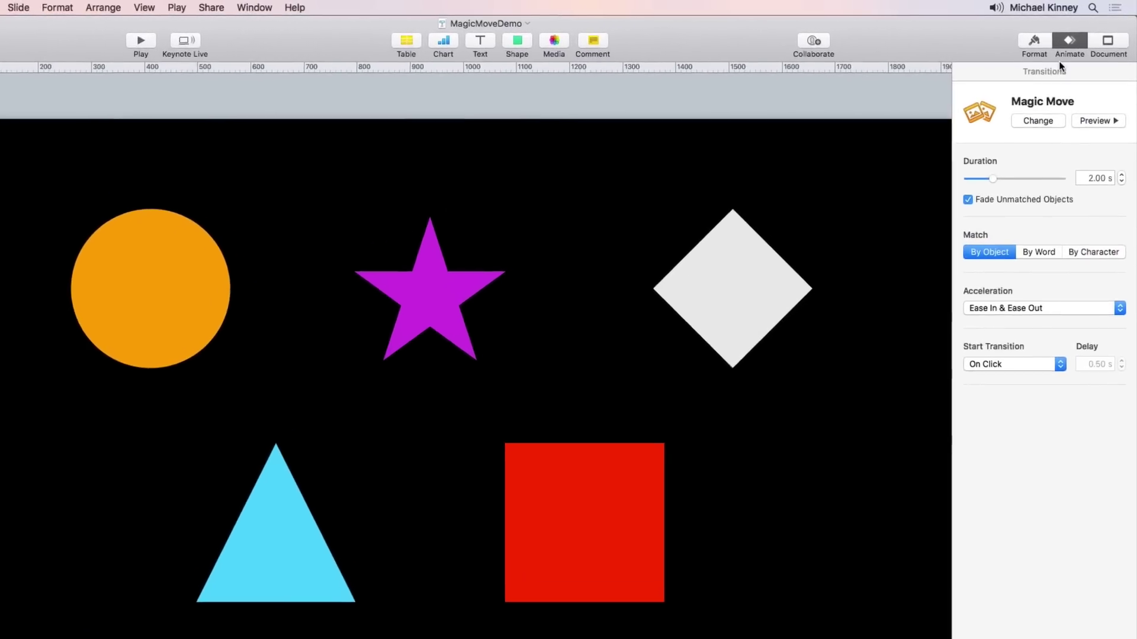
# - Search Spotlight for 'qu' and launch QuickTime Player from the results
pyautogui.click(1088, 9)
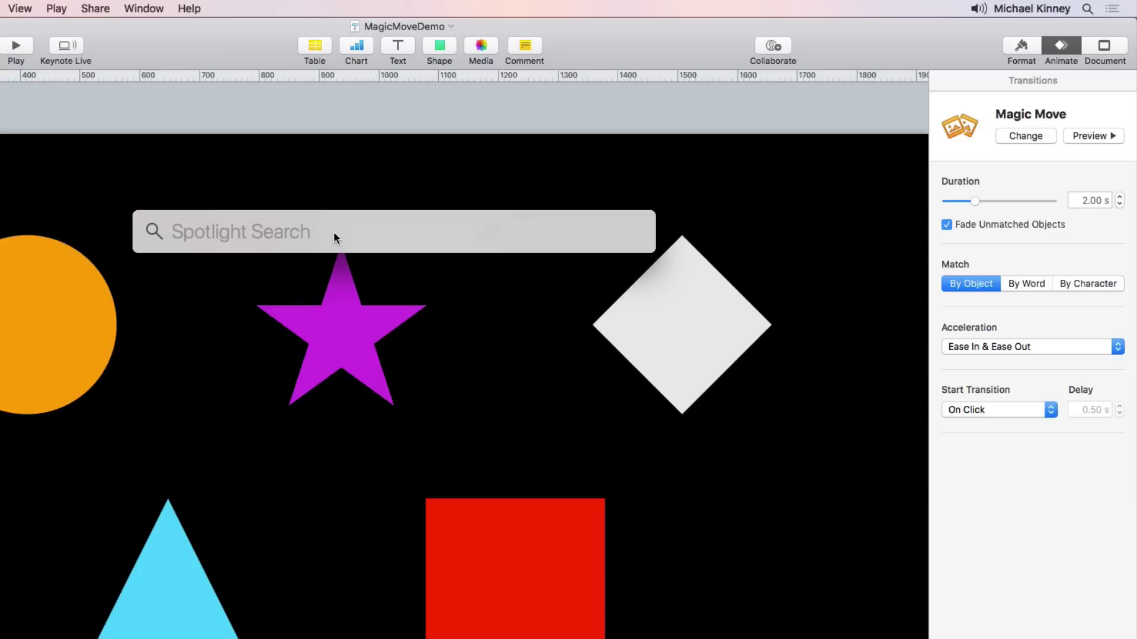
pyautogui.write('qu')
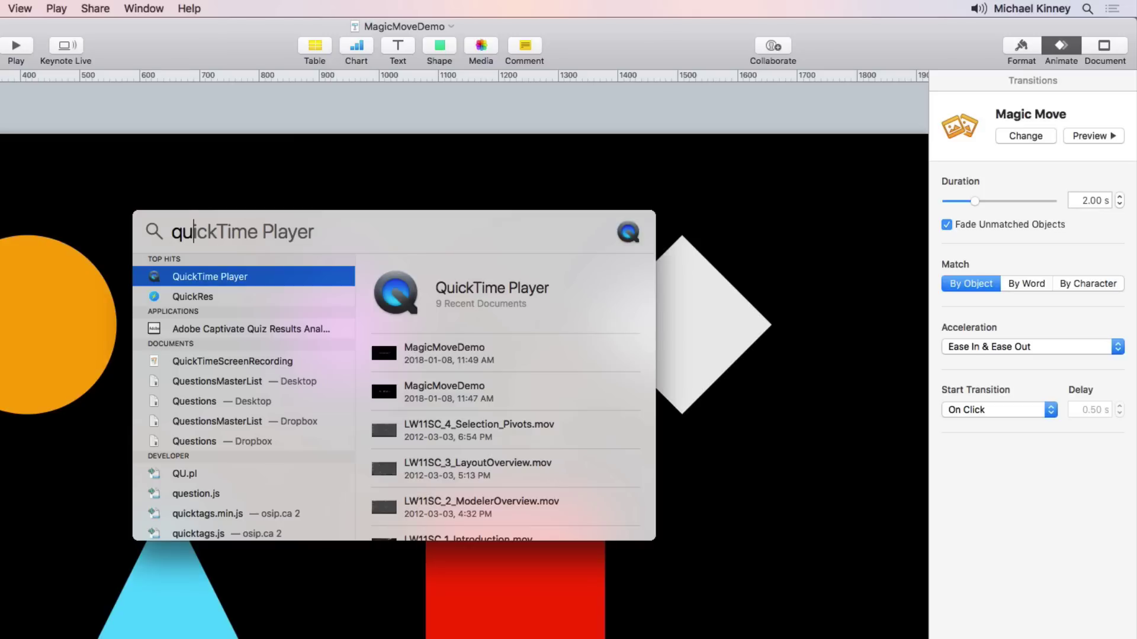
pyautogui.click(157, 279)
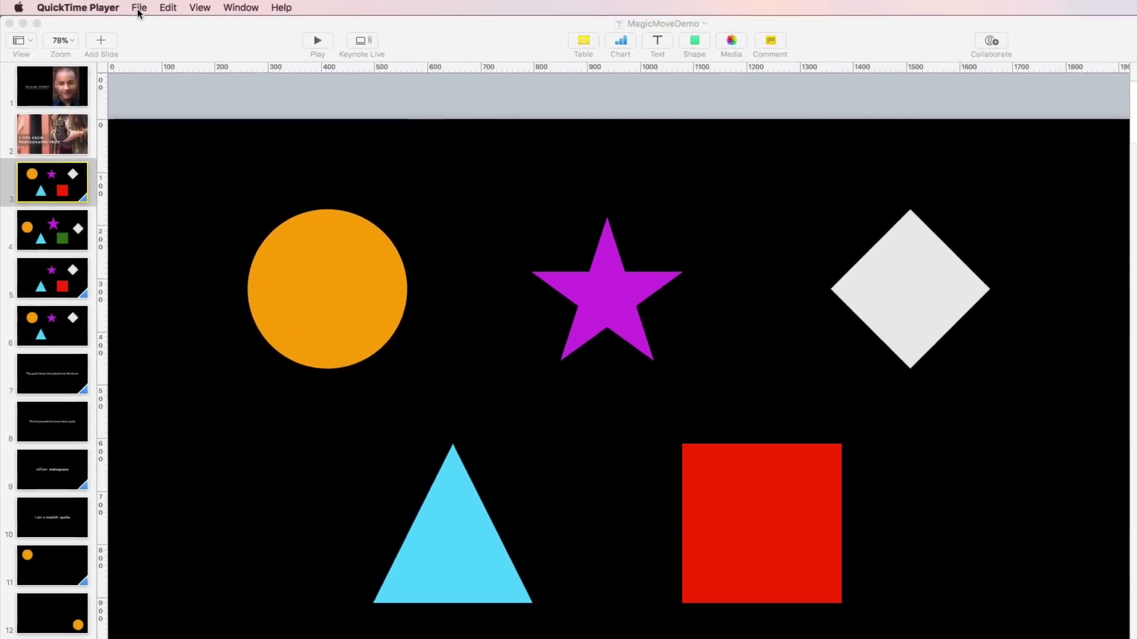
# - Create a new screen recording from the File menu and move its panel onto the slide
pyautogui.click(131, 8)
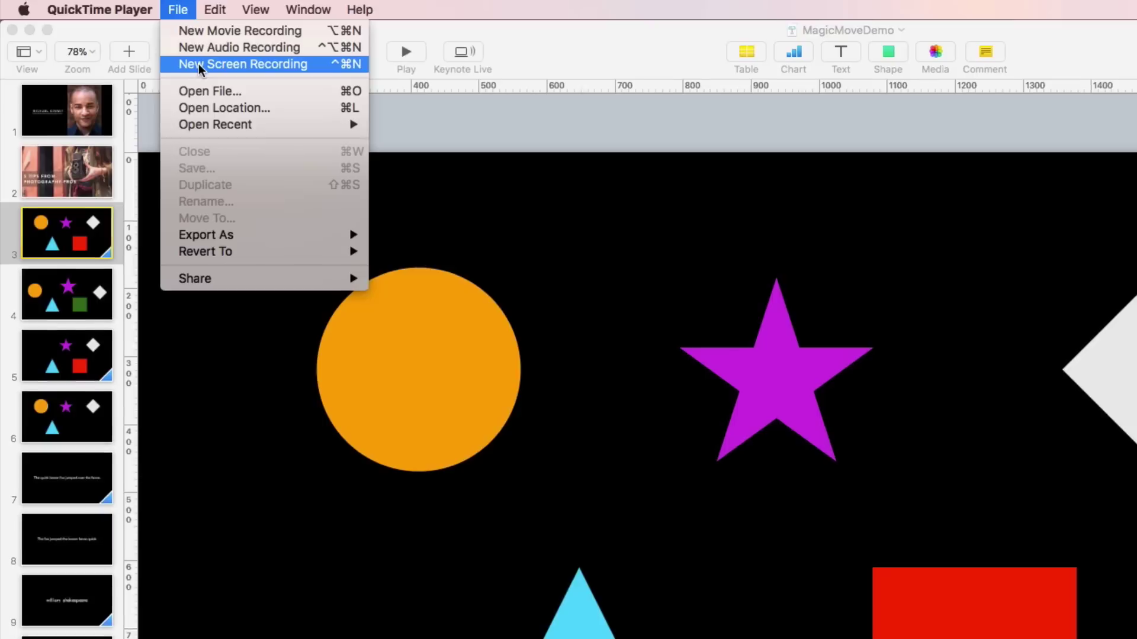
pyautogui.click(204, 64)
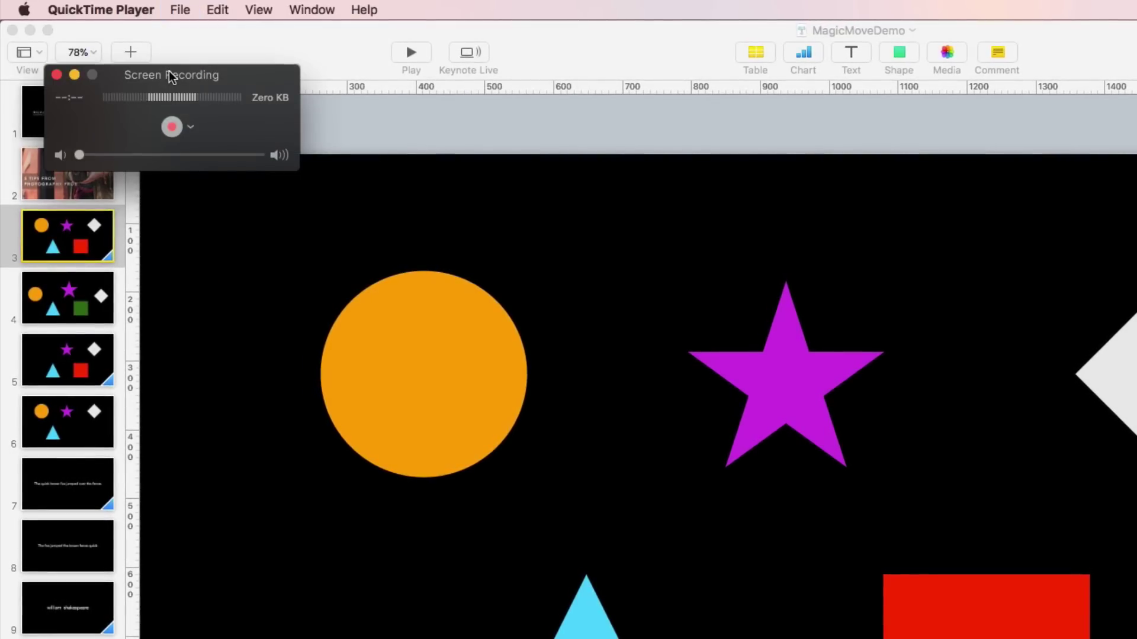
pyautogui.moveTo(171, 76)
pyautogui.mouseDown()
pyautogui.moveTo(300, 168)
pyautogui.moveTo(369, 208)
pyautogui.moveTo(404, 214)
pyautogui.mouseUp()
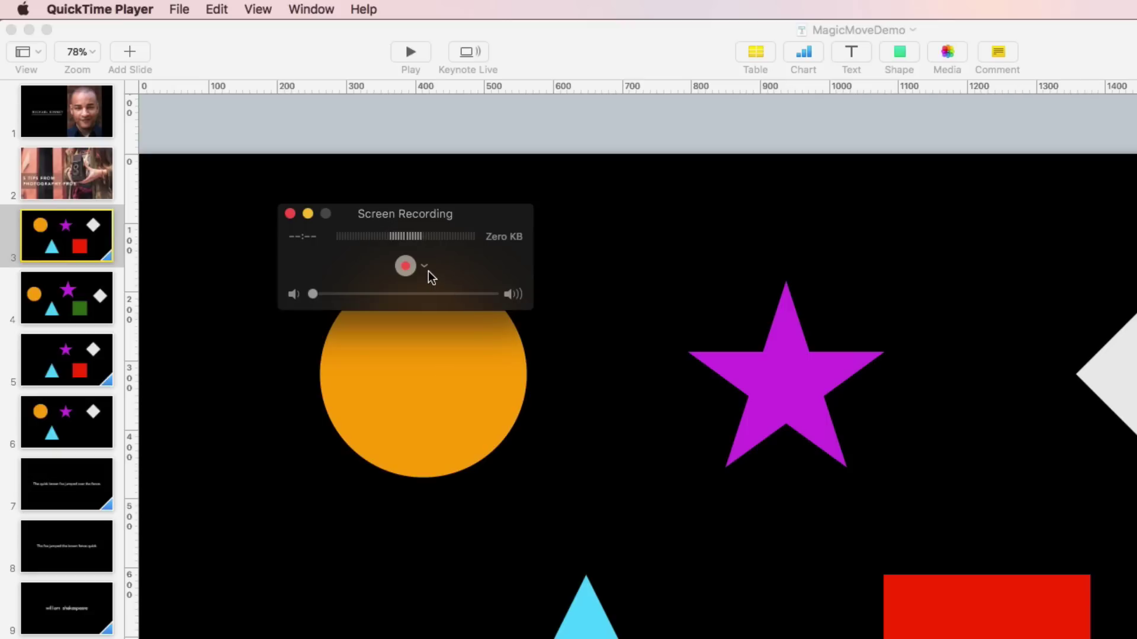
# - Show the Screen Recording window's microphone and options dropdown
pyautogui.click(424, 266)
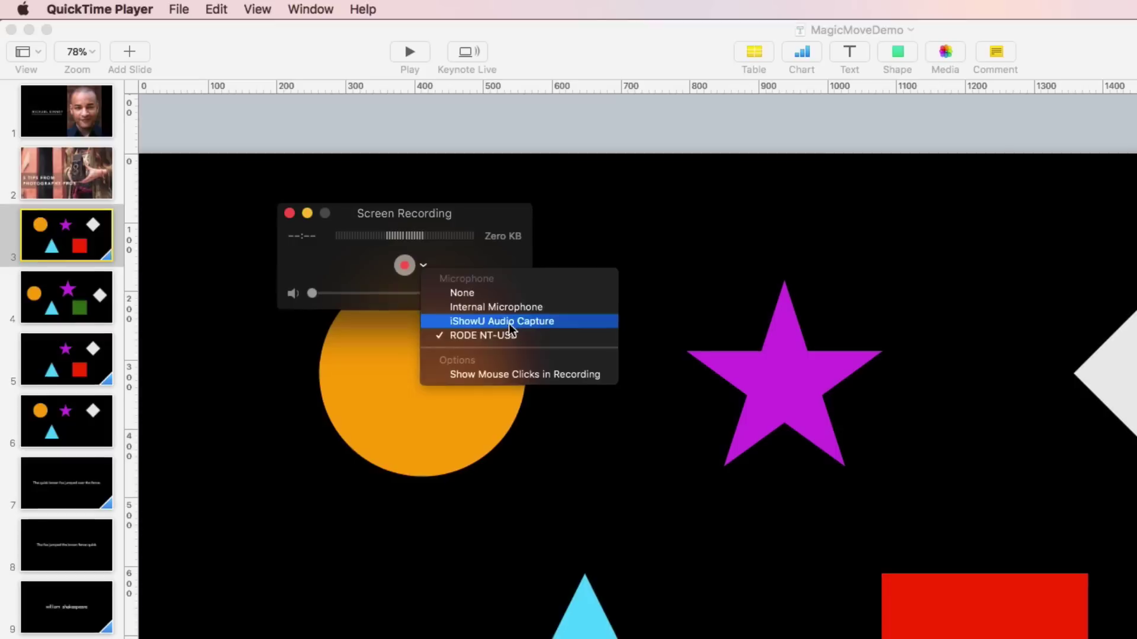
# - Set RODE NT-USB as the sound input device in System Preferences' Sound pane
pyautogui.click(21, 11)
pyautogui.click(20, 10)
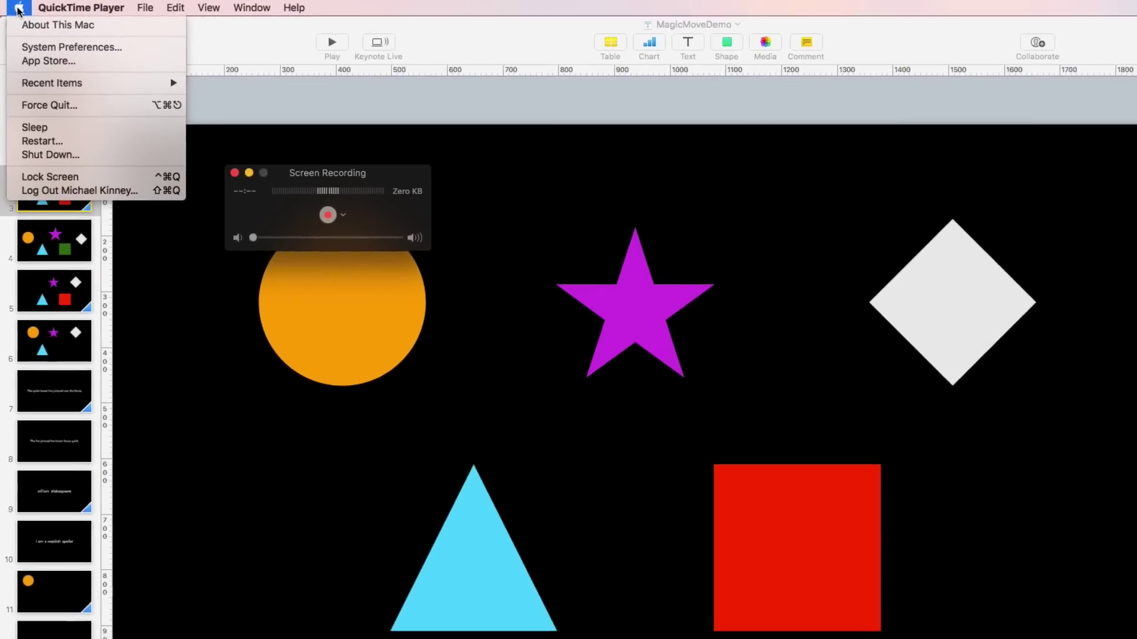
pyautogui.click(63, 41)
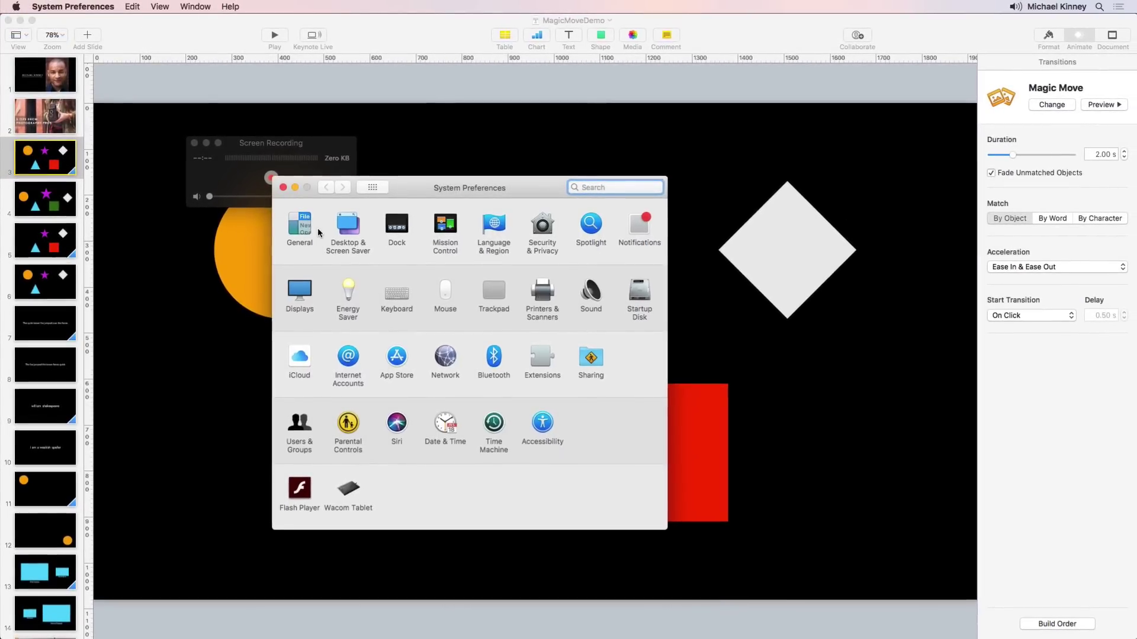
pyautogui.click(590, 291)
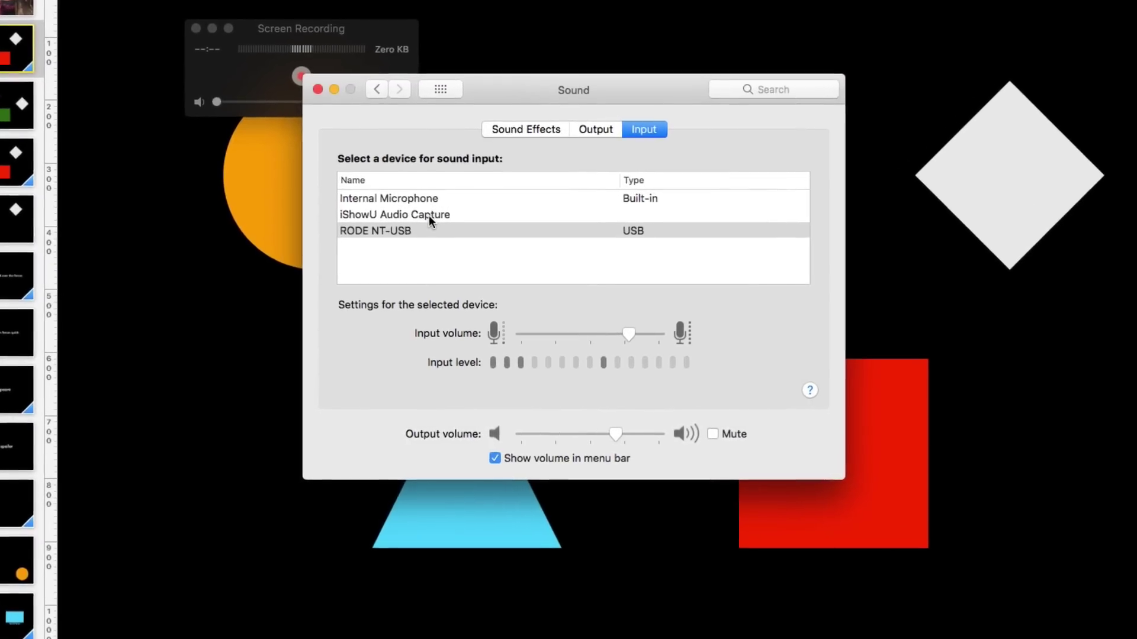
pyautogui.click(409, 231)
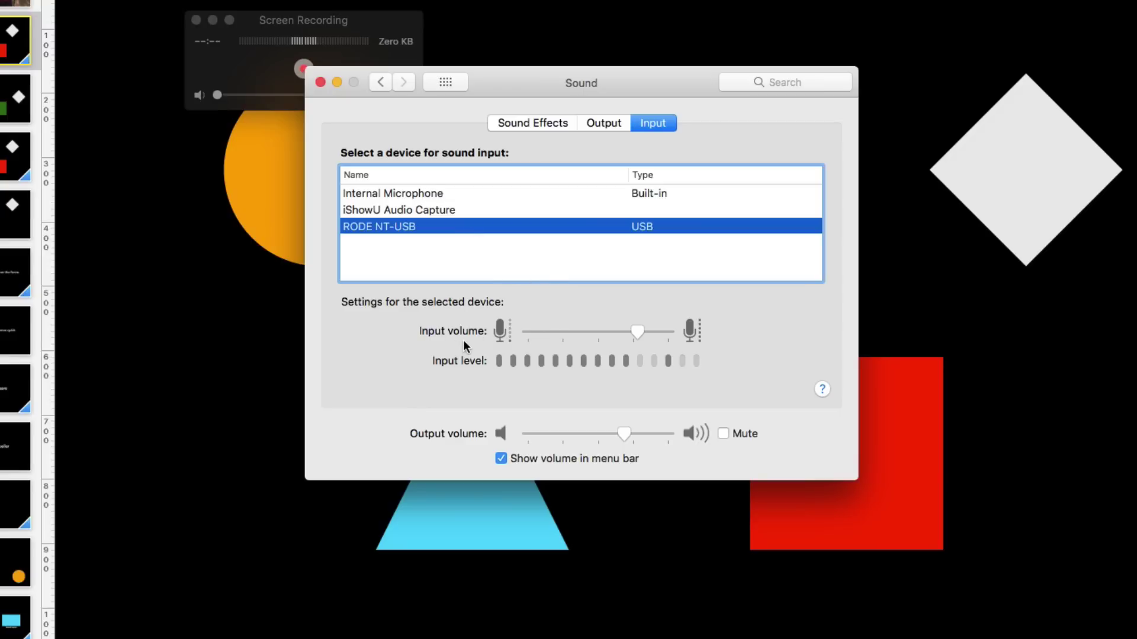
# - Close the Sound window and enable Show Mouse Clicks in Recording
pyautogui.moveTo(638, 334)
pyautogui.click(321, 83)
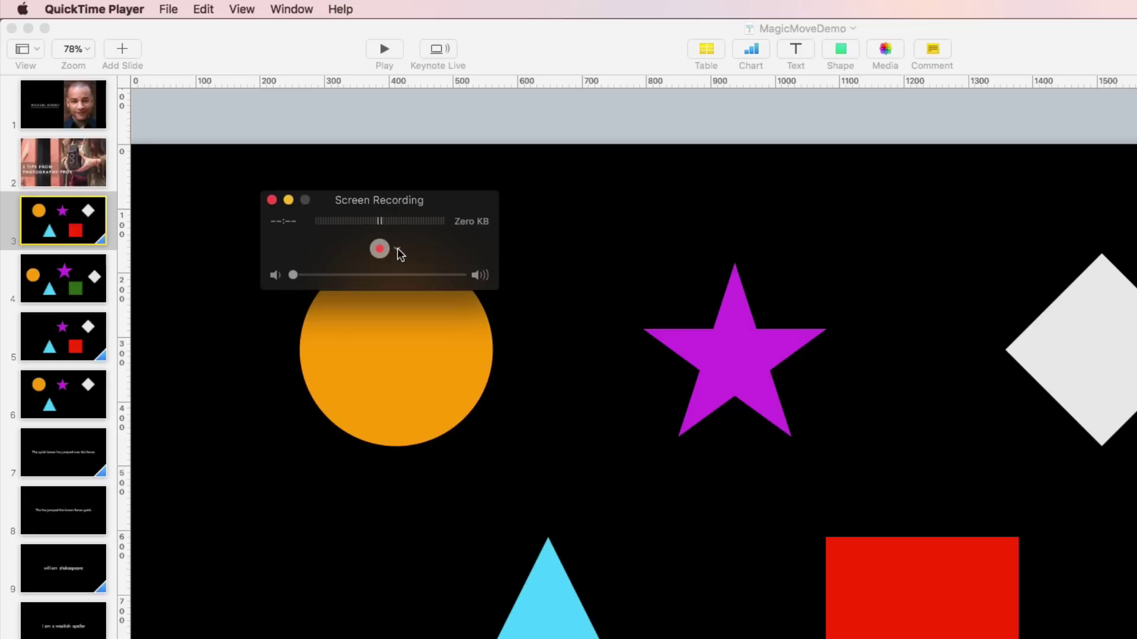
pyautogui.click(397, 250)
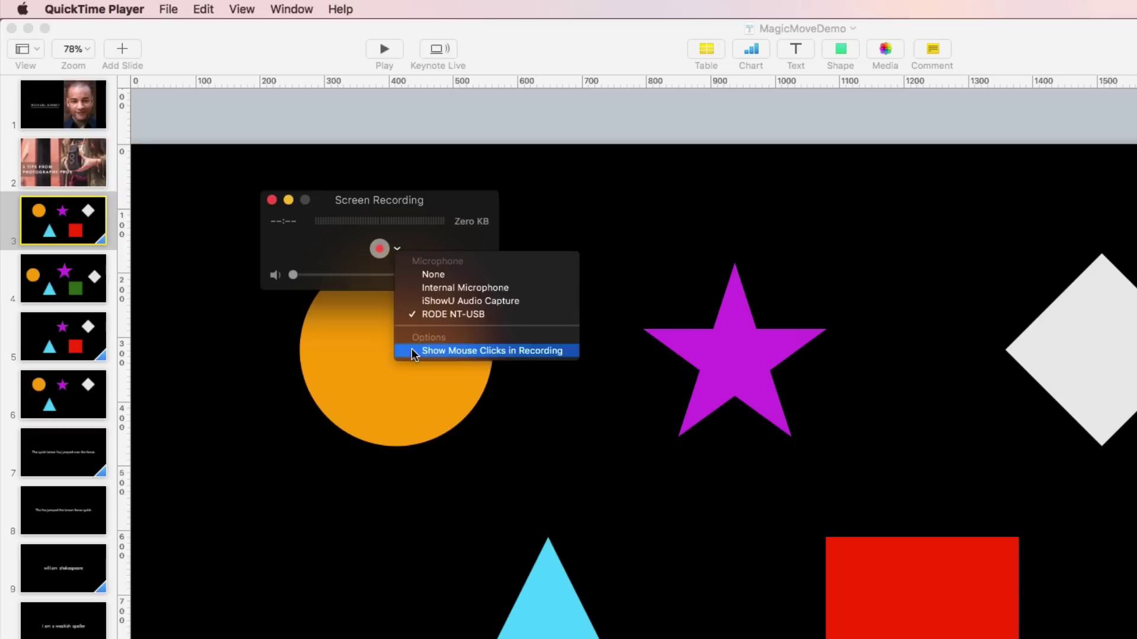
pyautogui.click(411, 350)
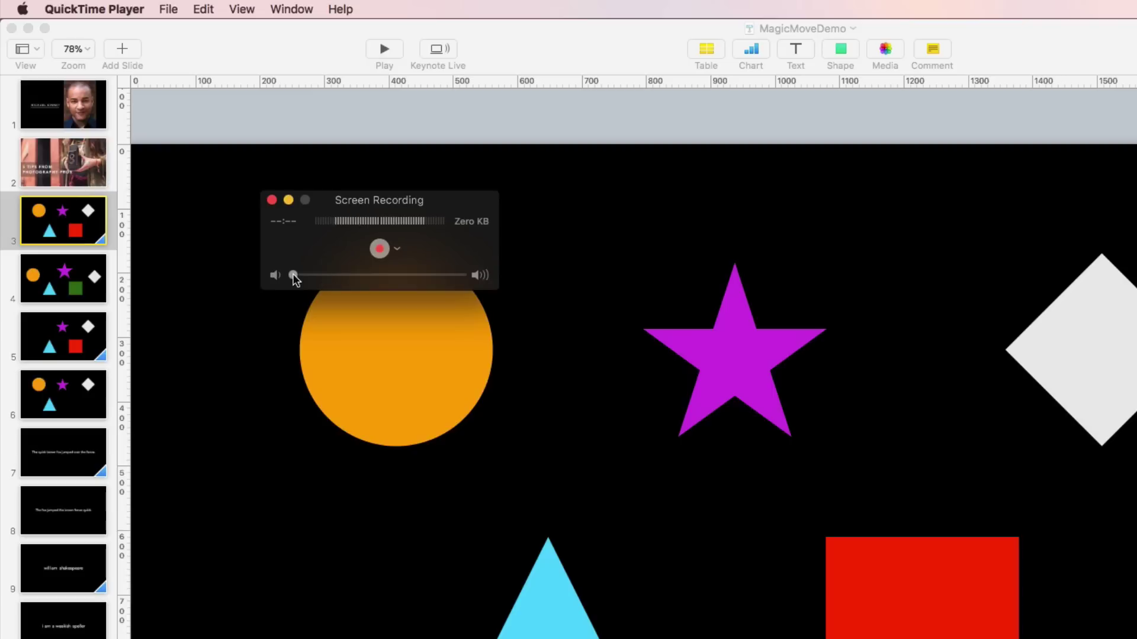
# - Nudge the Screen Recording volume slider to raise monitoring volume slightly
pyautogui.moveTo(295, 275); pyautogui.dragTo(291, 276)
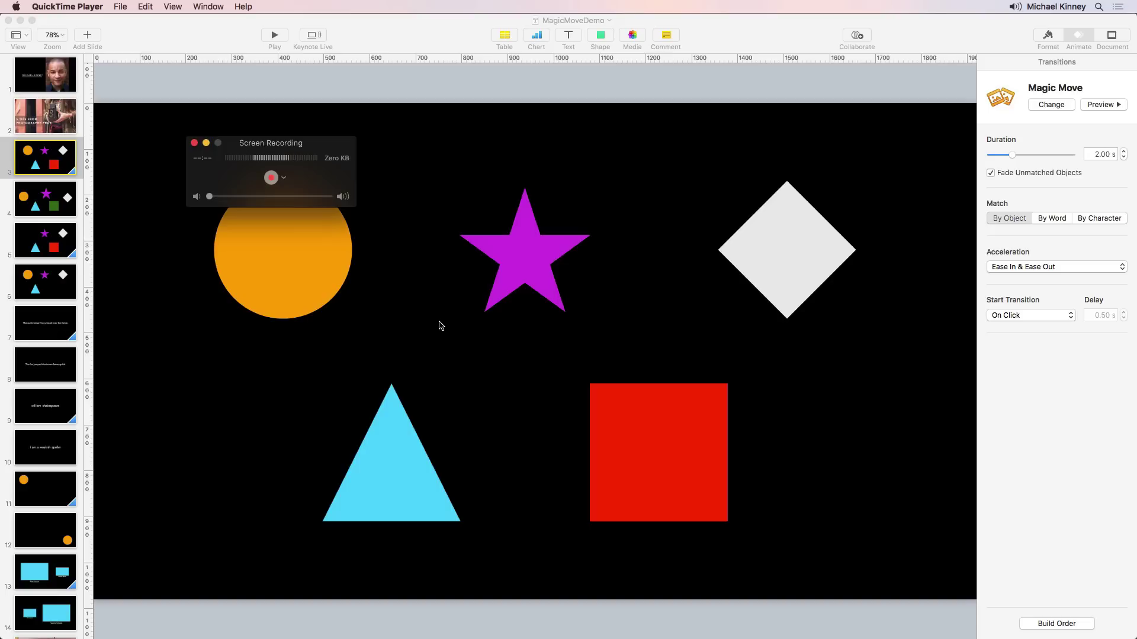
# - Mark a recording area, then move and enlarge it to frame the star, diamond, triangle and square
pyautogui.click(272, 179)
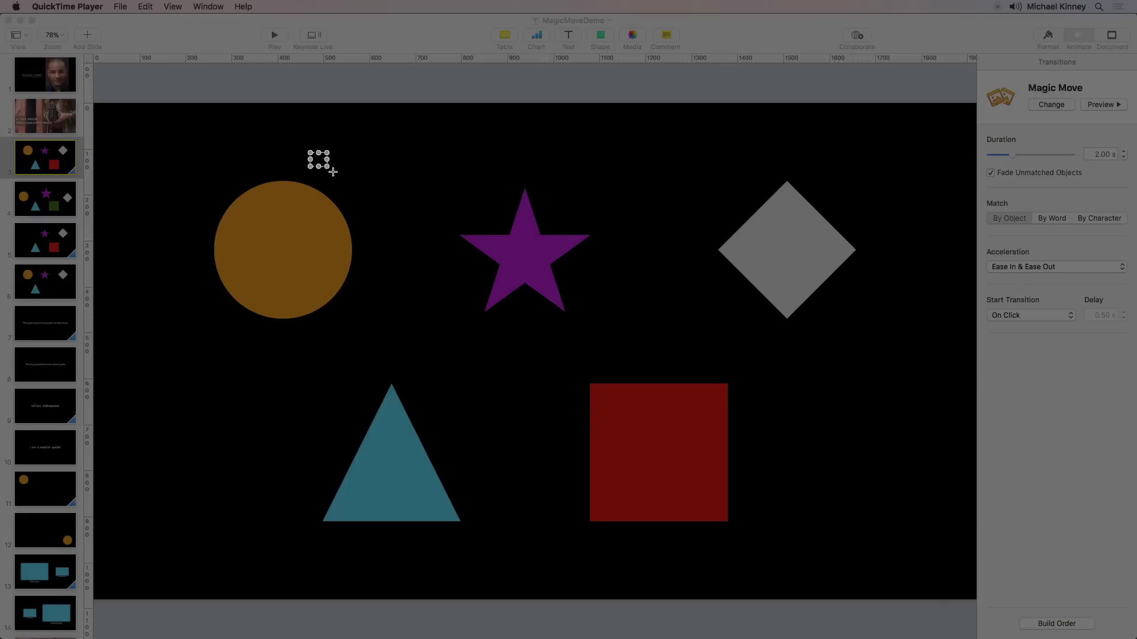
pyautogui.moveTo(310, 152); pyautogui.dragTo(733, 457)
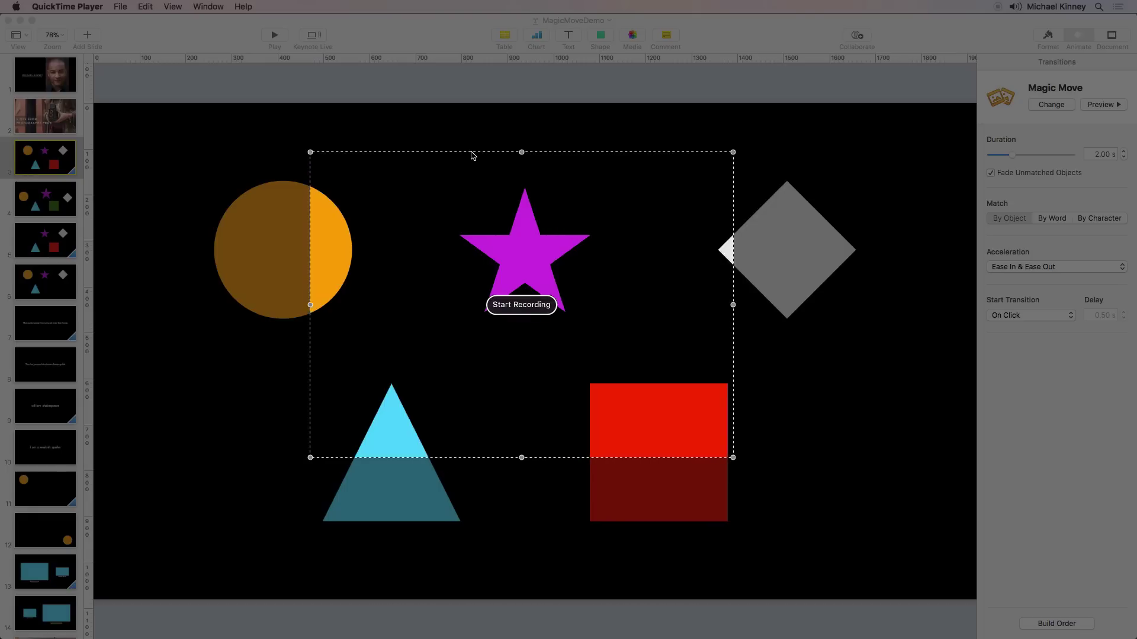
pyautogui.moveTo(462, 183)
pyautogui.mouseDown()
pyautogui.moveTo(535, 186)
pyautogui.moveTo(444, 154)
pyautogui.mouseUp()
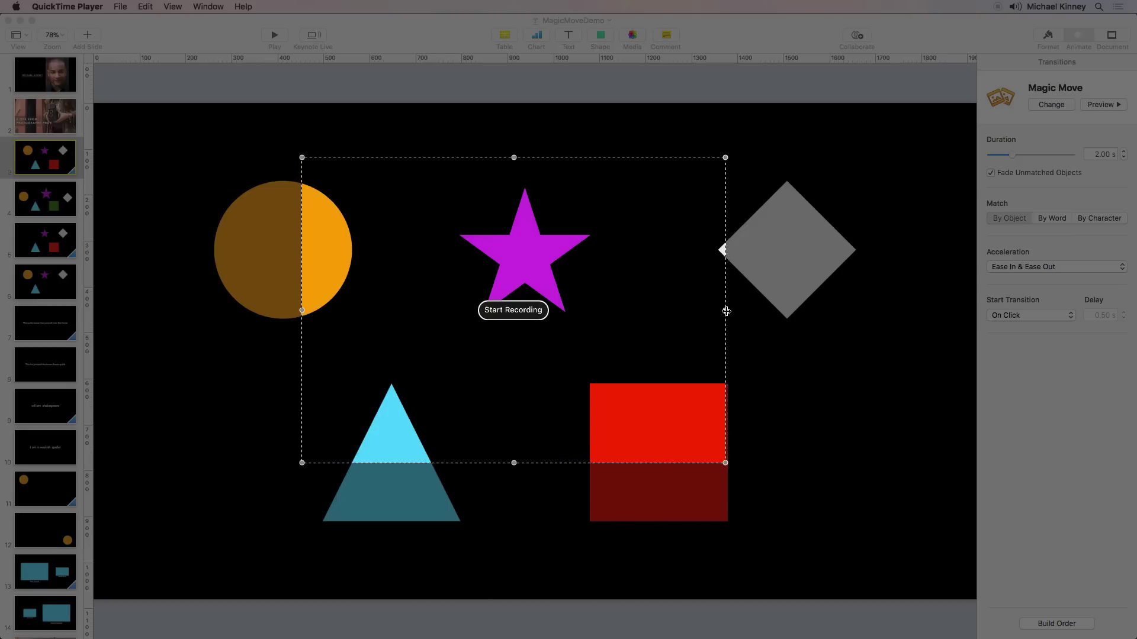
pyautogui.moveTo(725, 311); pyautogui.dragTo(841, 326)
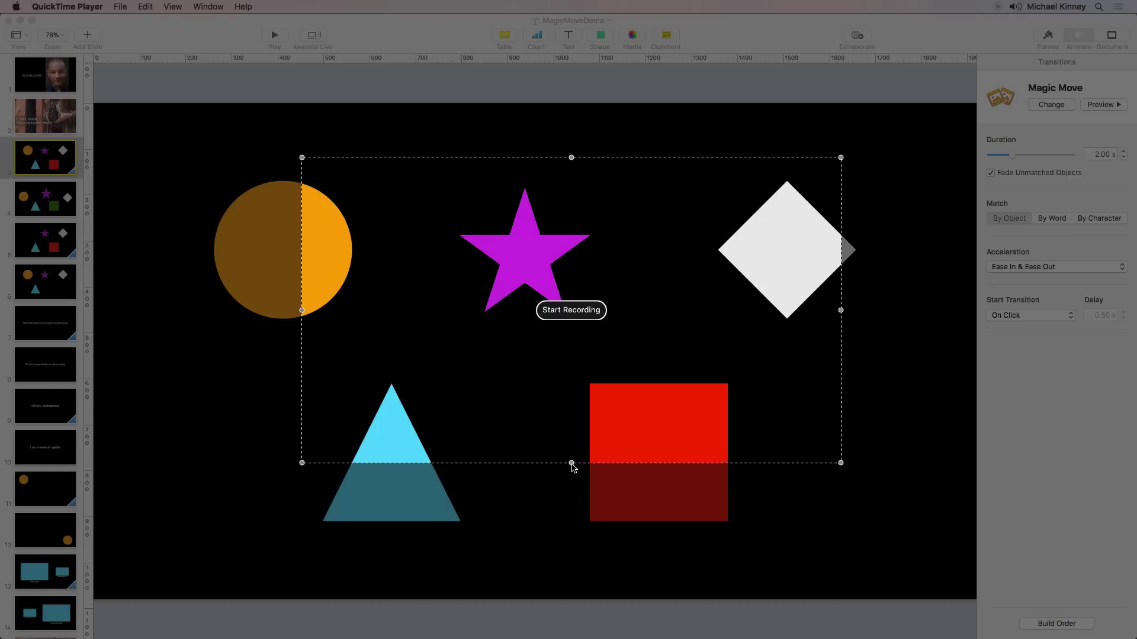
pyautogui.moveTo(570, 463); pyautogui.dragTo(563, 544)
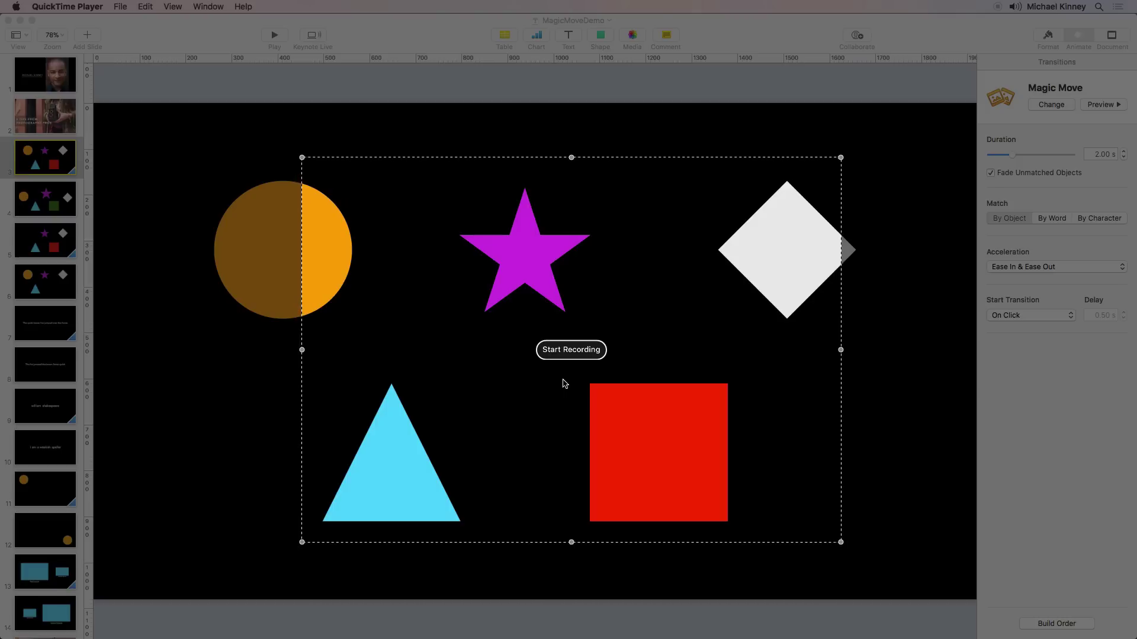
# - Cancel the partial recording area with Esc and press record again
pyautogui.press('Escape')
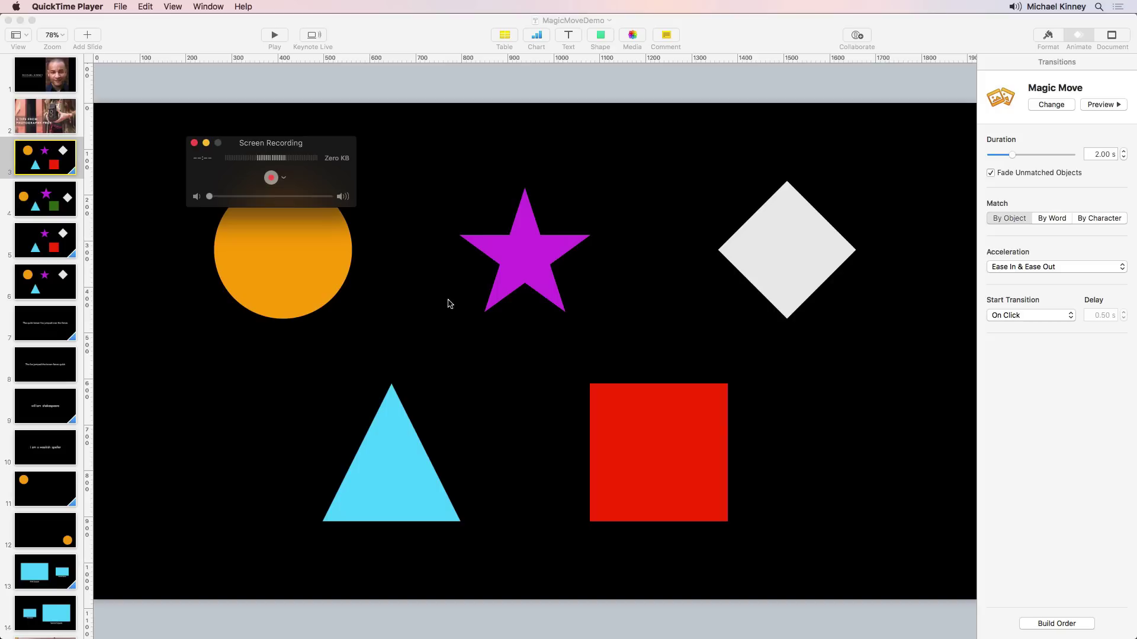
pyautogui.click(272, 179)
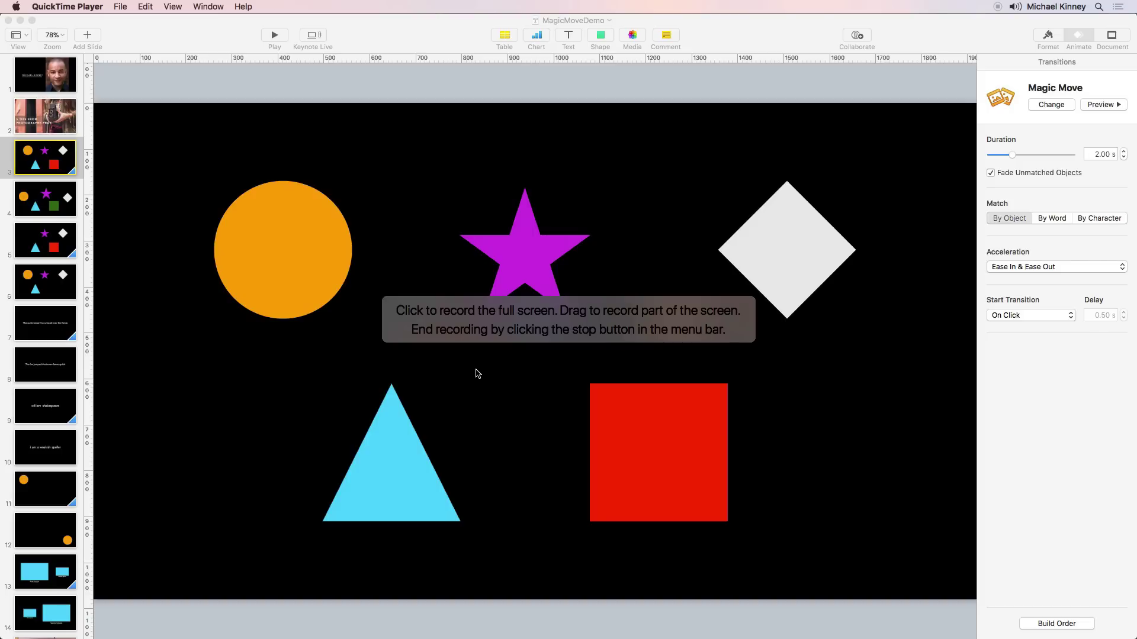
# - Begin a full-screen recording over the MagicMoveDemo shapes slide
pyautogui.click(477, 373)
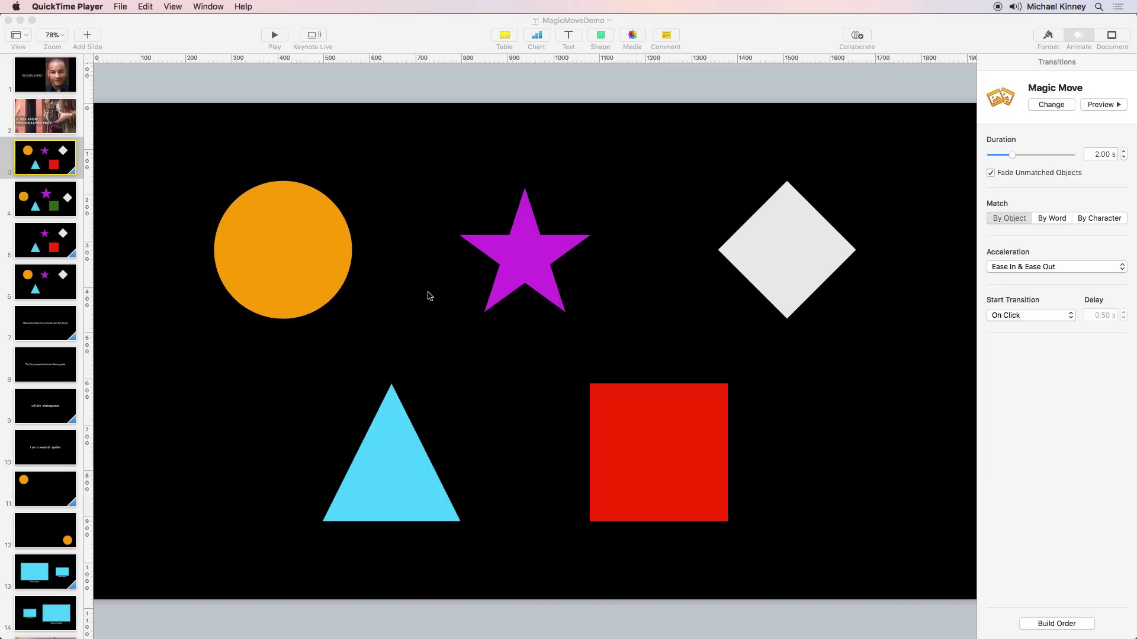
# - Bring Keynote forward and start the Magic Move slideshow from the Play menu for the recording
pyautogui.click(388, 169)
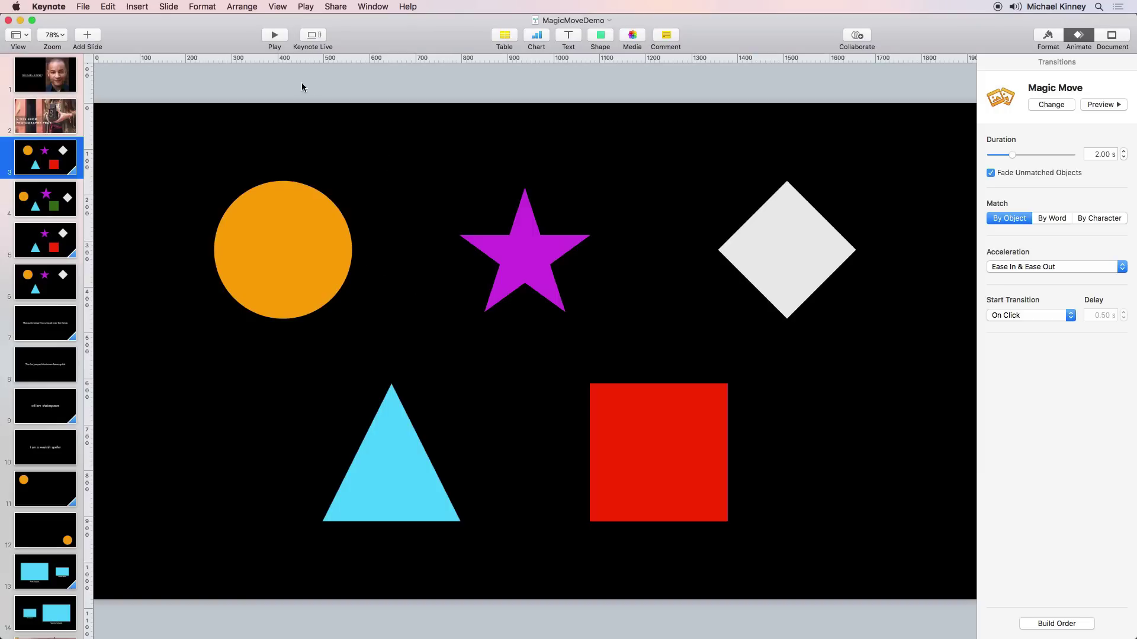
pyautogui.click(303, 8)
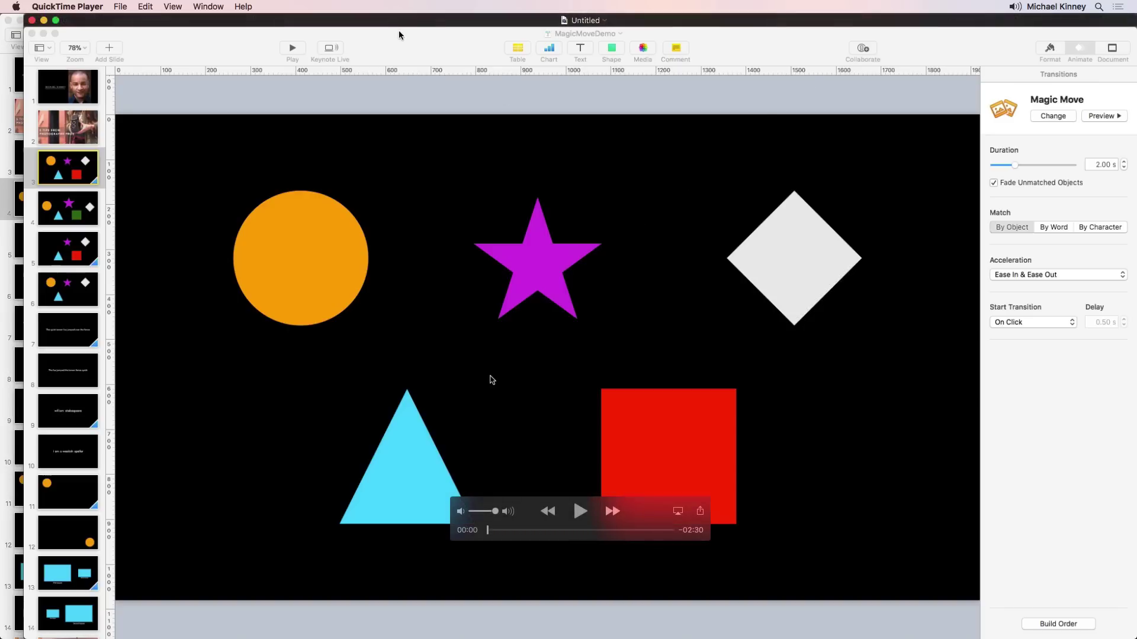
# - Nudge the Untitled window slightly, then play the recording and pause it at 01:11
pyautogui.moveTo(397, 24)
pyautogui.mouseDown()
pyautogui.moveTo(450, 51)
pyautogui.moveTo(386, 41)
pyautogui.moveTo(389, 30)
pyautogui.mouseUp()
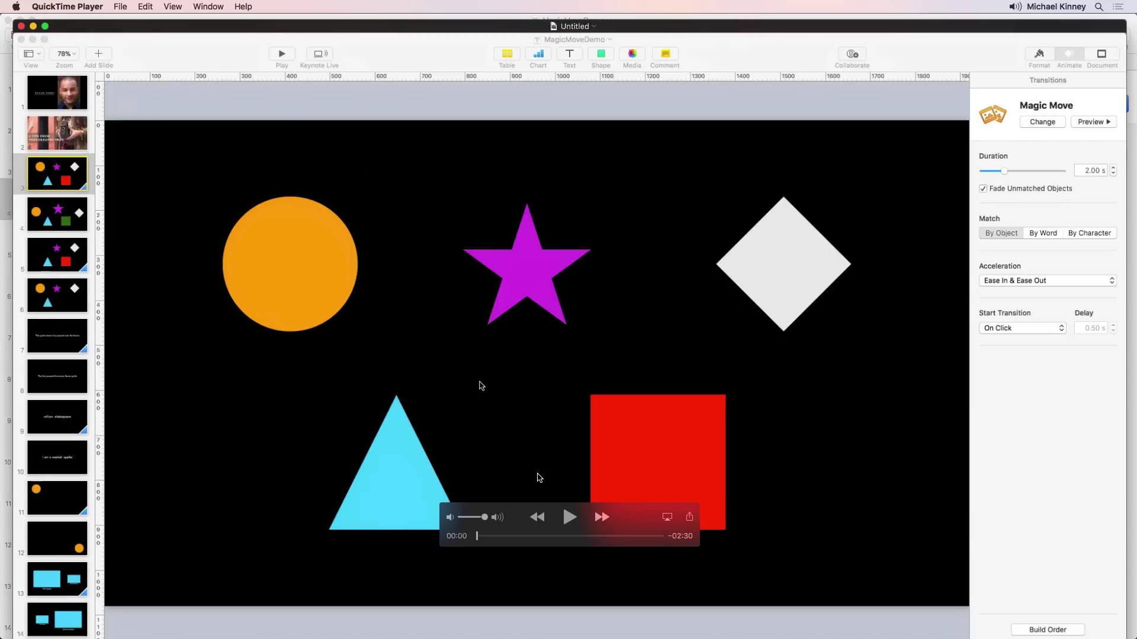
pyautogui.click(567, 519)
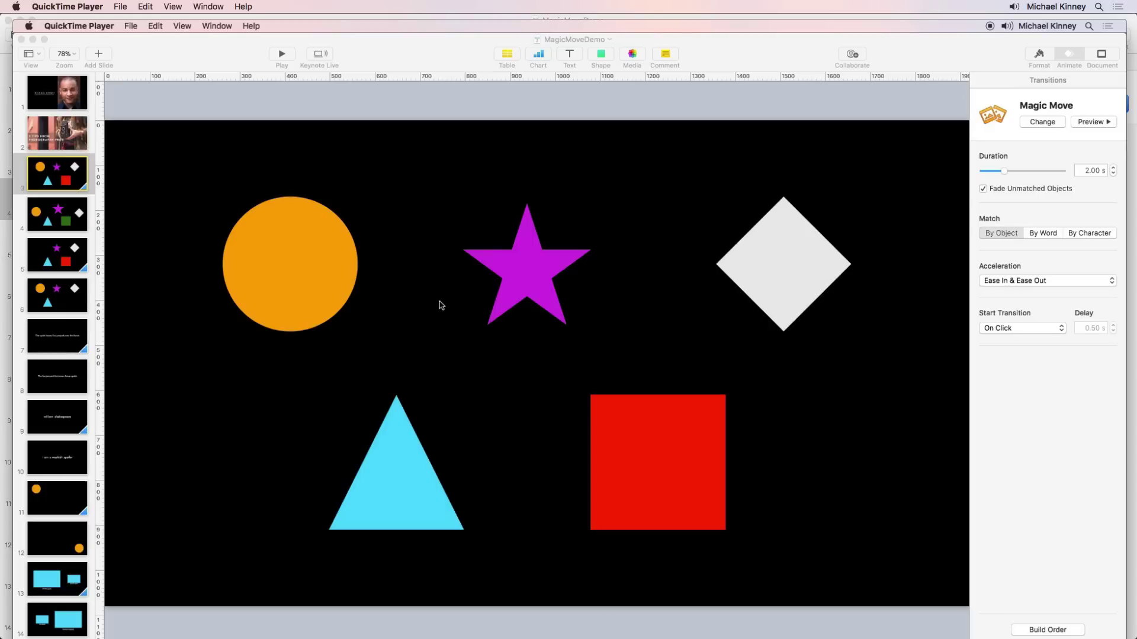
pyautogui.moveTo(573, 521)
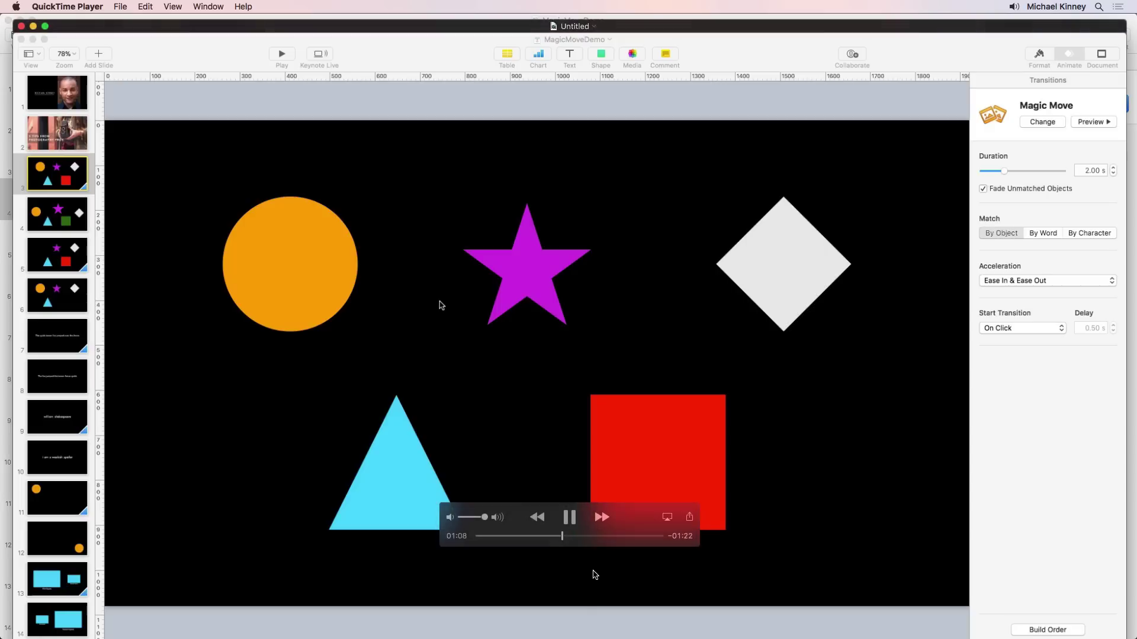
pyautogui.click(573, 521)
# - Close the Untitled recording and expand the keep prompt to browse folders, exporting to Desktop
pyautogui.click(21, 27)
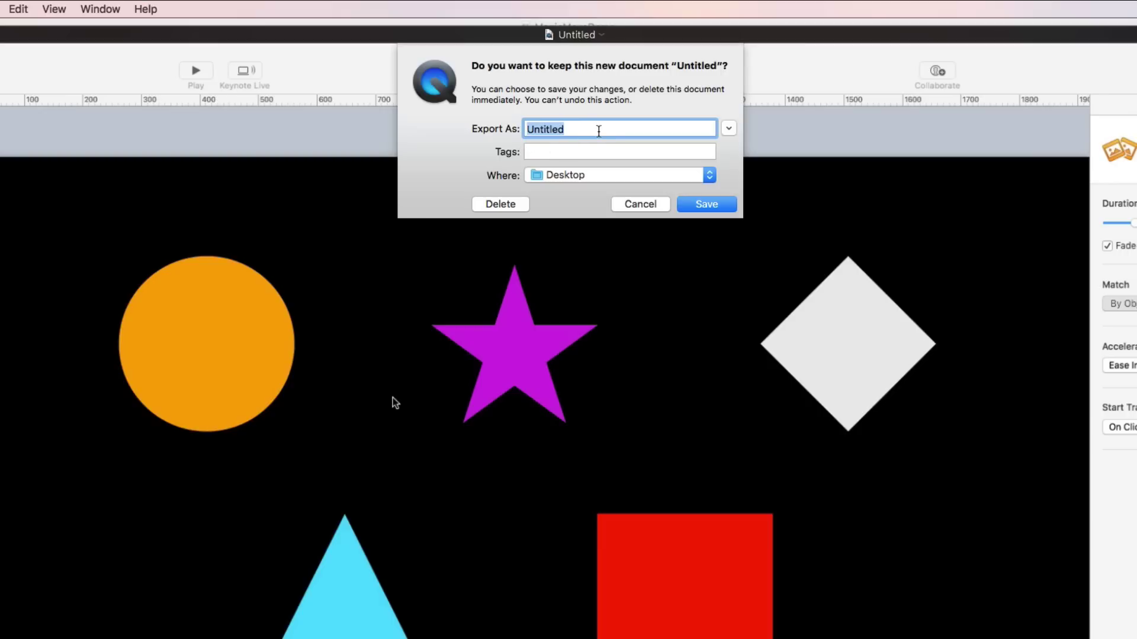
pyautogui.click(728, 128)
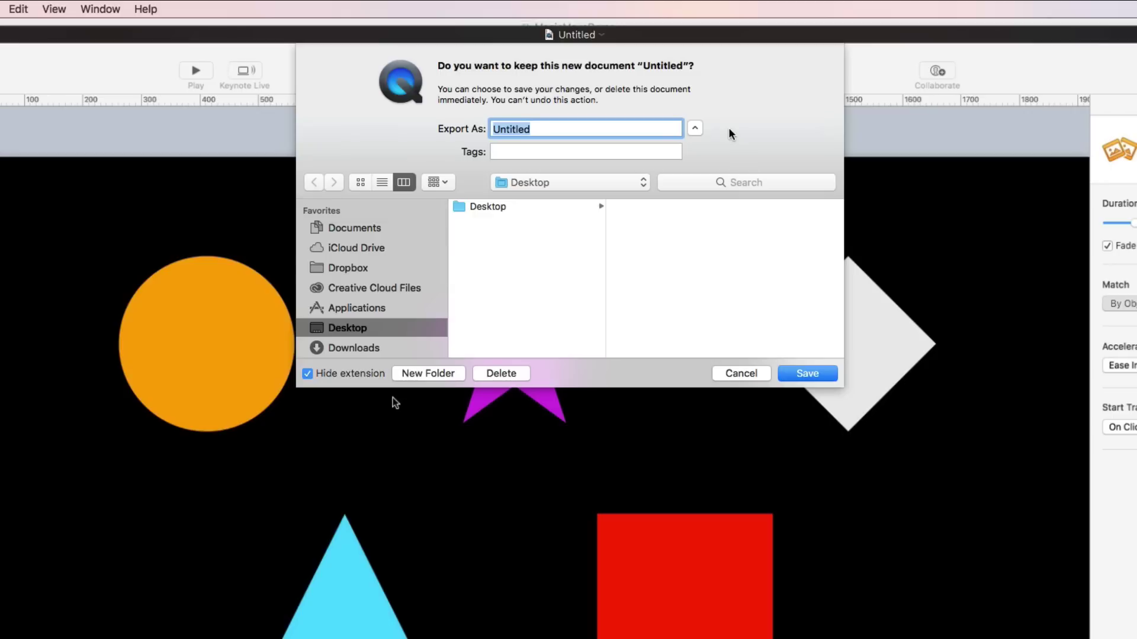
# - Cancel the keep-or-delete prompt and bring up File > Save… for the recording, pointed at Desktop
pyautogui.click(739, 375)
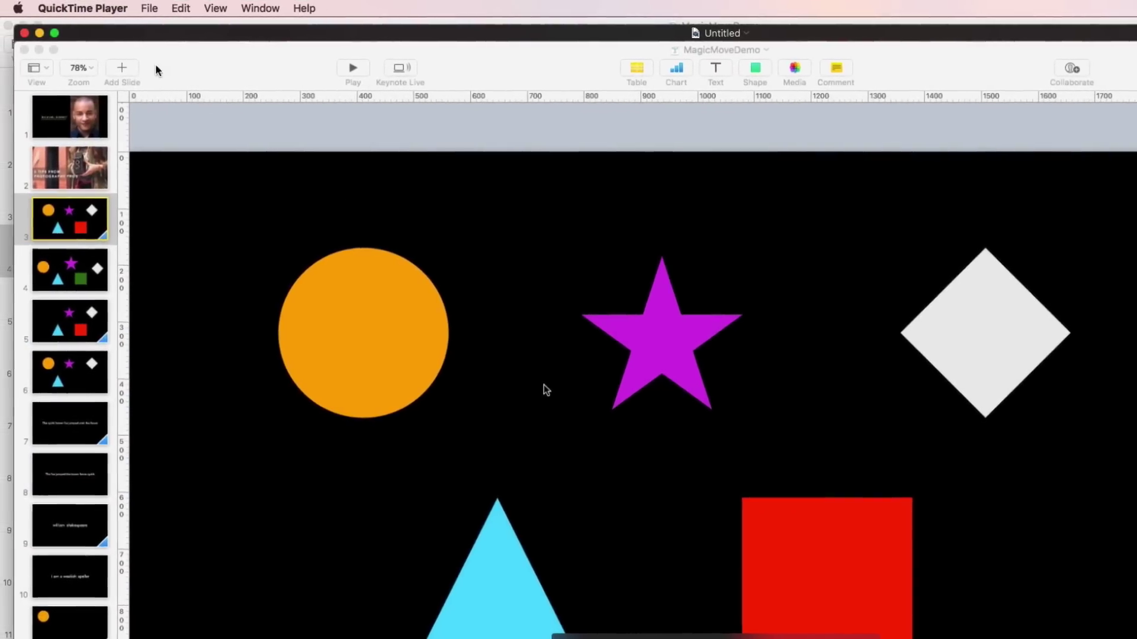
pyautogui.click(149, 7)
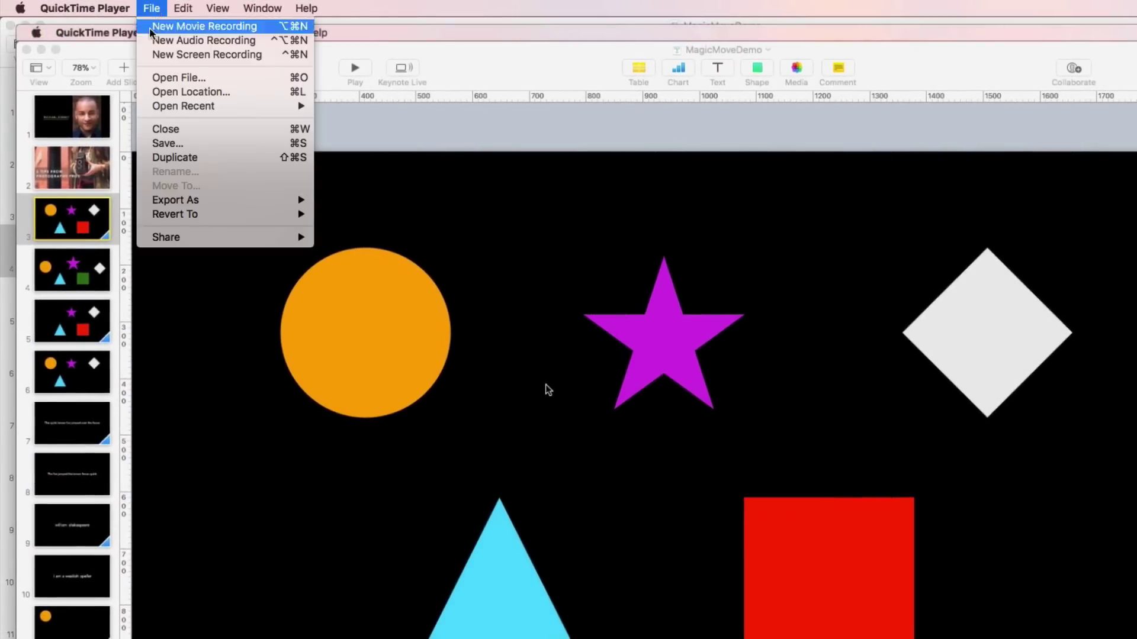
pyautogui.click(194, 144)
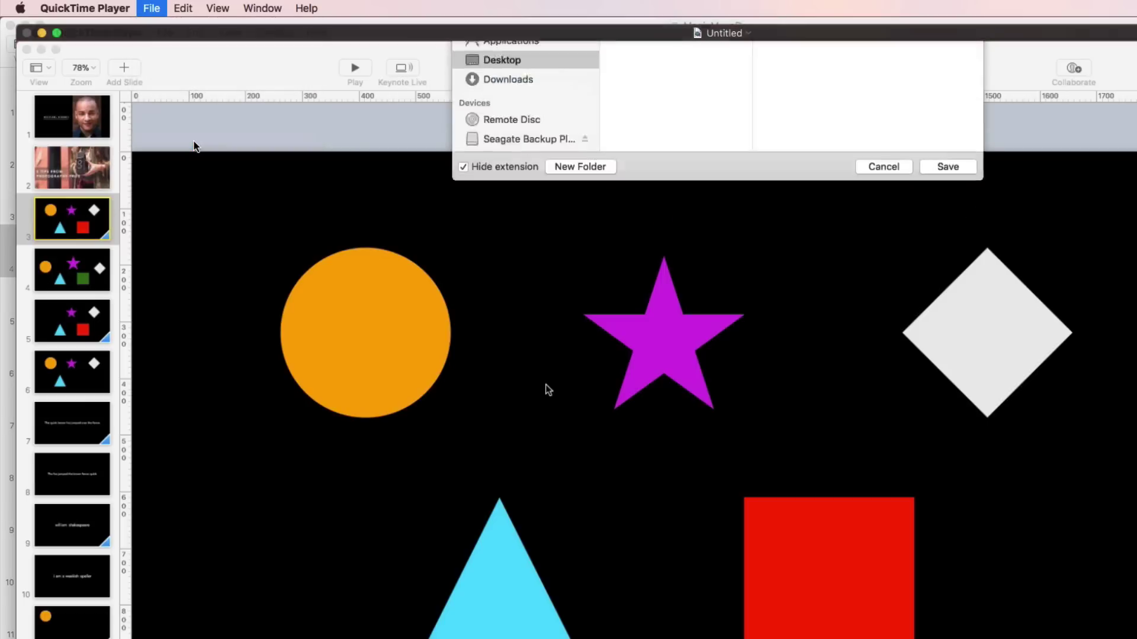